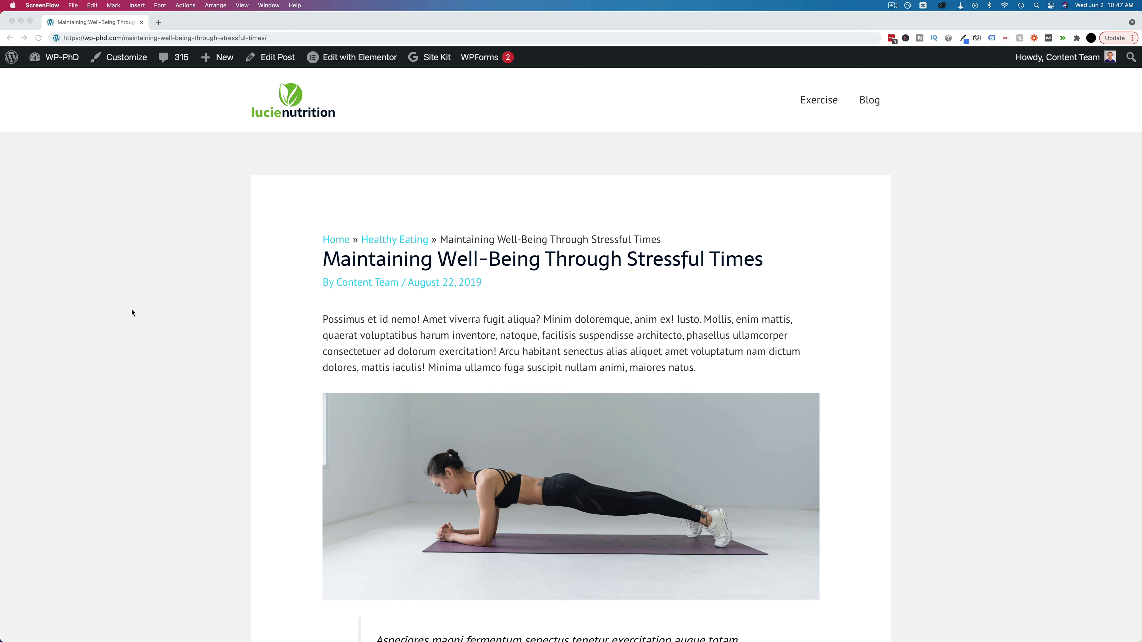
Step: Add #bestparagraph to the end of the post's URL and load that address
{"action": "scroll", "coordinate": [318, 340], "scroll_direction": "down", "scroll_amount": 7}
{"action": "scroll", "coordinate": [578, 442], "scroll_direction": "down", "scroll_amount": 15}
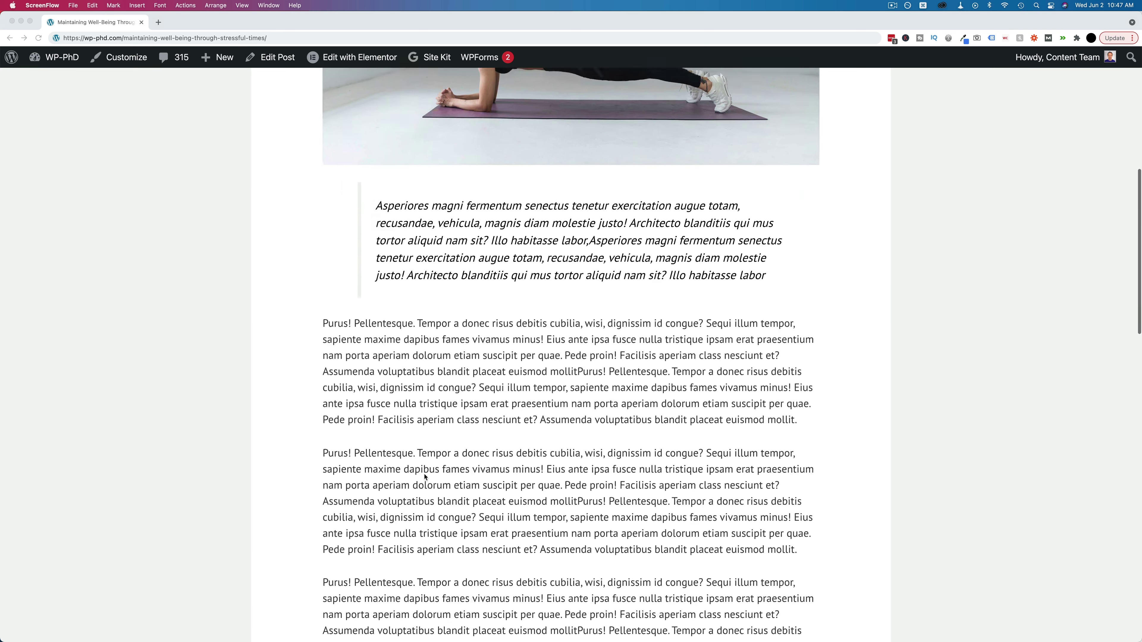
{"action": "scroll", "coordinate": [422, 422], "scroll_direction": "up", "scroll_amount": 20}
{"action": "left_click", "coordinate": [250, 39]}
{"action": "type", "text": "#bestparagraph"}
{"action": "double_click", "coordinate": [295, 37]}
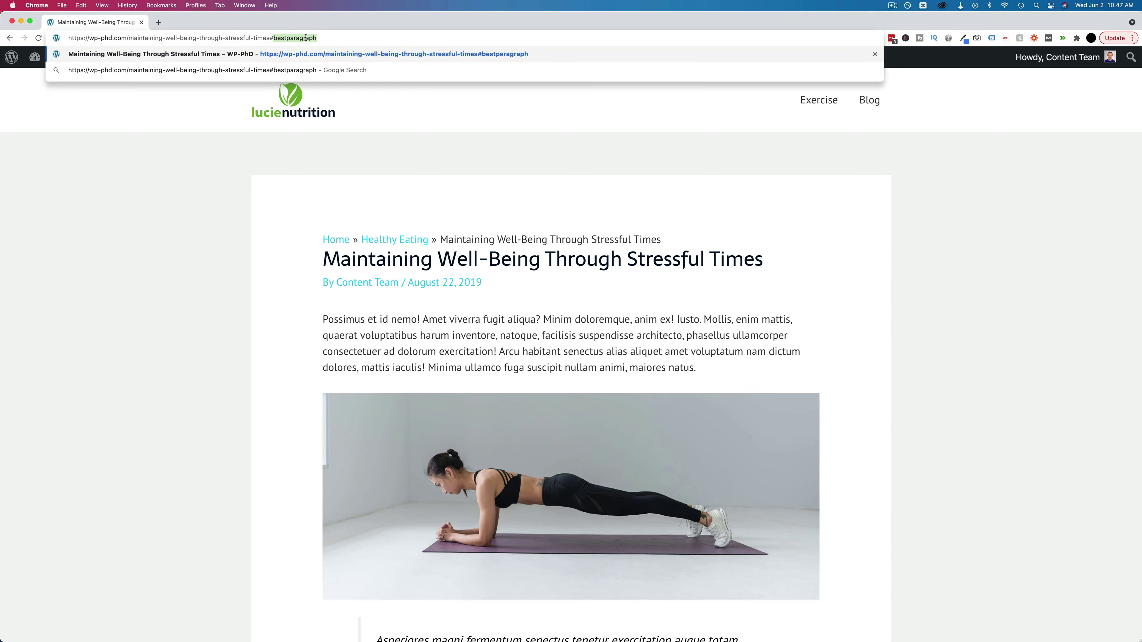
{"action": "left_click_drag", "start_coordinate": [69, 37], "coordinate": [318, 37]}
{"action": "left_click", "coordinate": [319, 38]}
{"action": "key", "text": "Return"}
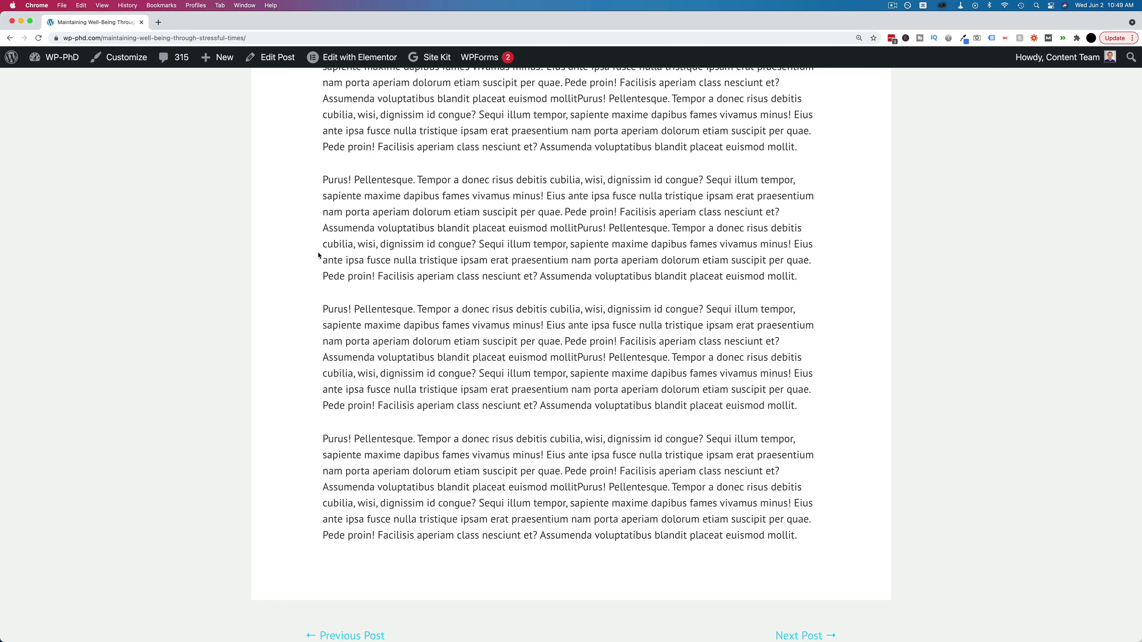
Step: Open the post via Edit Post and select one of the lower Purus paragraphs
{"action": "left_click", "coordinate": [272, 57]}
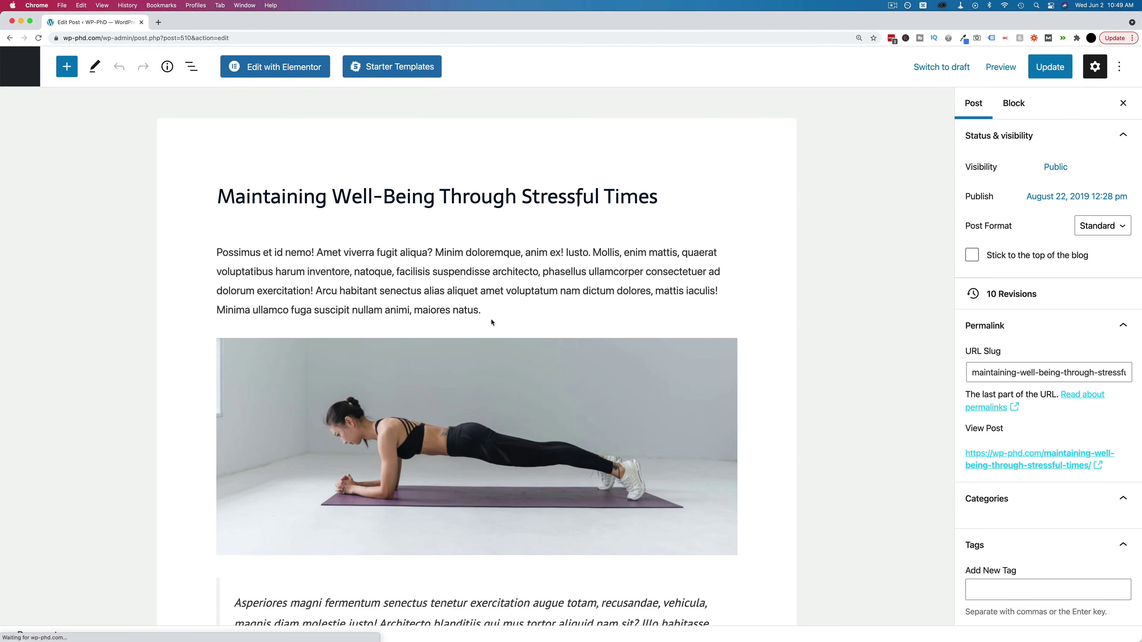
{"action": "scroll", "coordinate": [492, 323], "scroll_direction": "down", "scroll_amount": 2}
{"action": "scroll", "coordinate": [492, 322], "scroll_direction": "down", "scroll_amount": 10}
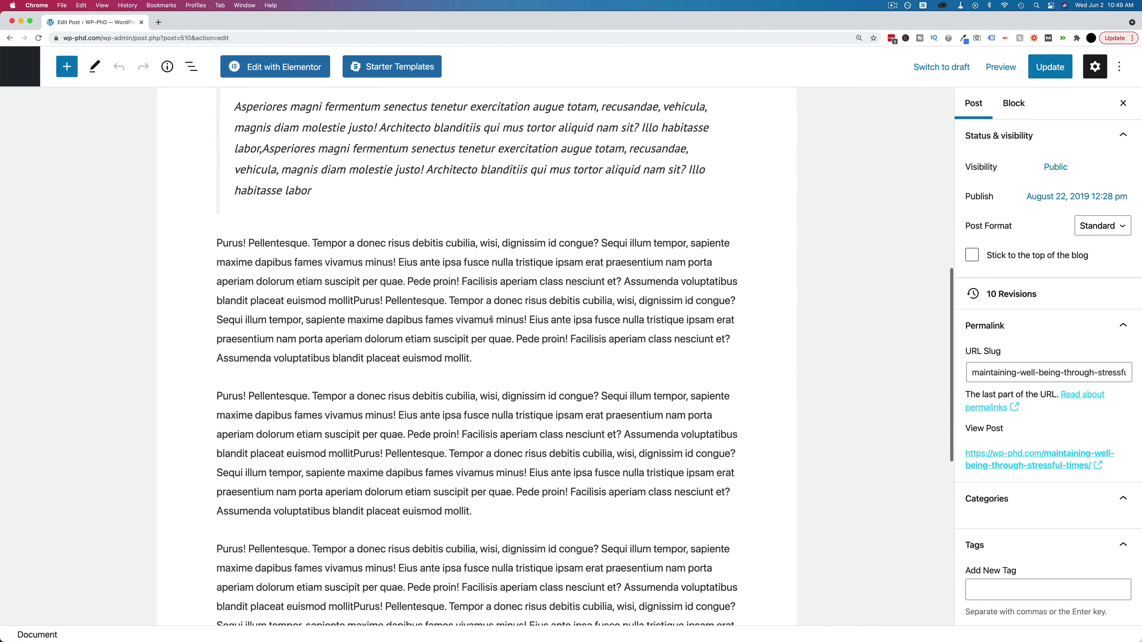
{"action": "scroll", "coordinate": [492, 321], "scroll_direction": "down", "scroll_amount": 5}
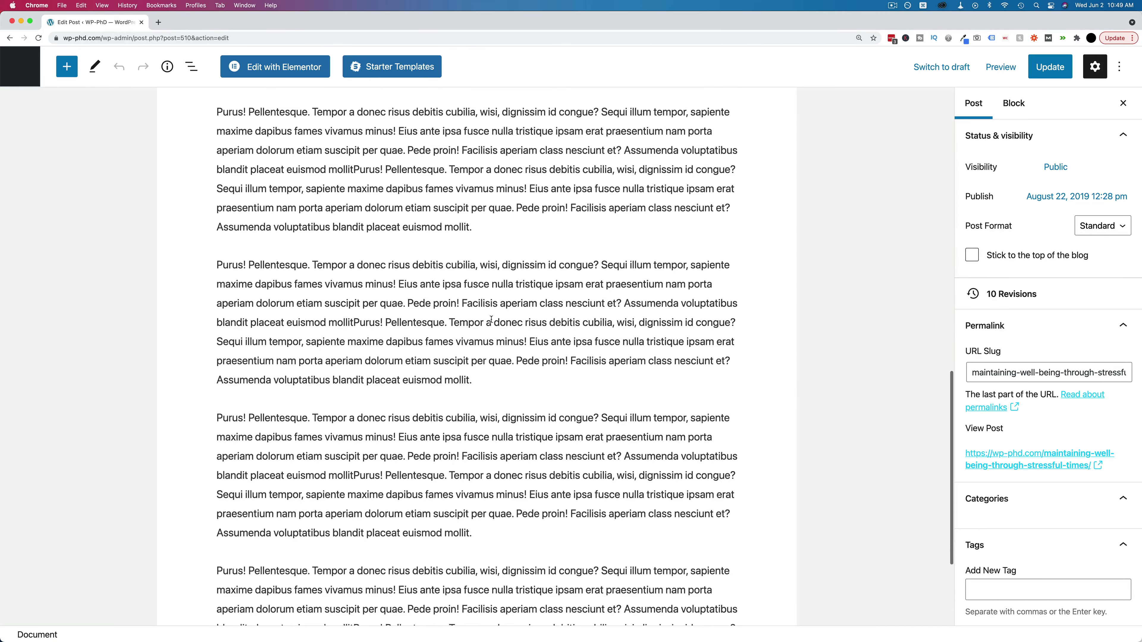
{"action": "scroll", "coordinate": [492, 322], "scroll_direction": "down", "scroll_amount": 5}
{"action": "left_click", "coordinate": [364, 192]}
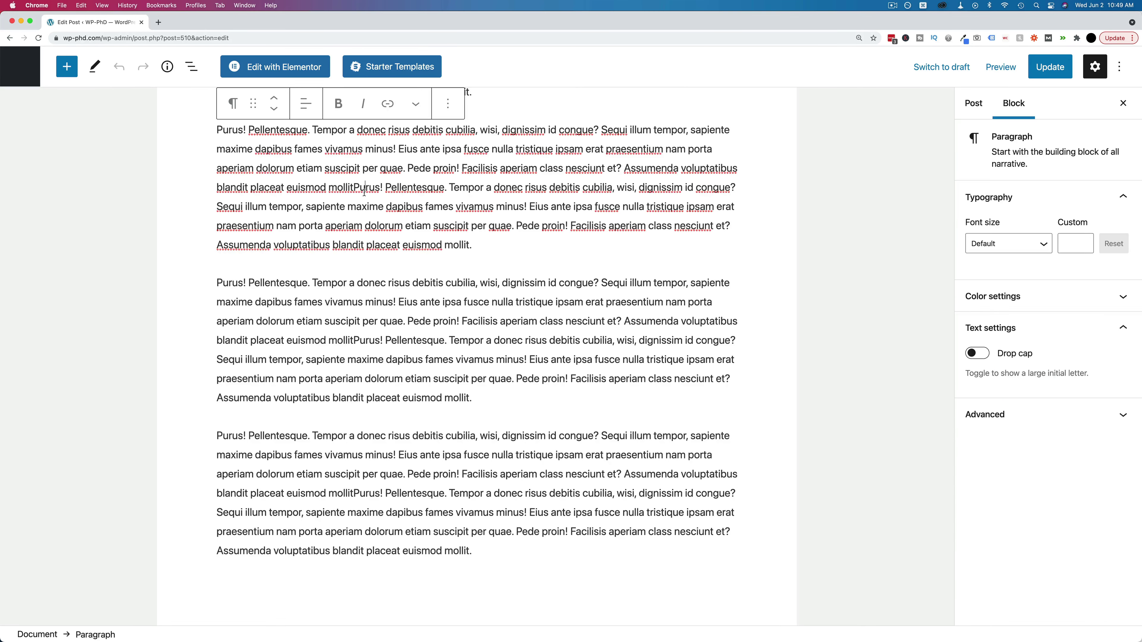
{"action": "scroll", "coordinate": [505, 242], "scroll_direction": "up", "scroll_amount": 2}
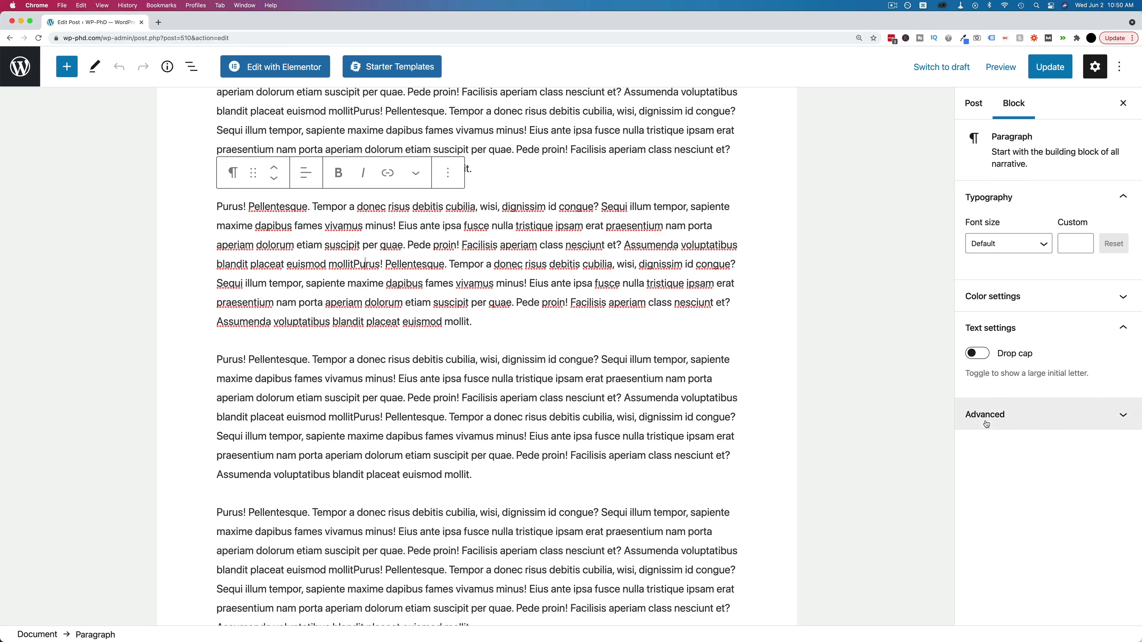
Step: Set the paragraph's Advanced HTML anchor to 'bestparagraph' and Update the post
{"action": "left_click", "coordinate": [1097, 415]}
{"action": "scroll", "coordinate": [1035, 431], "scroll_direction": "down", "scroll_amount": 3}
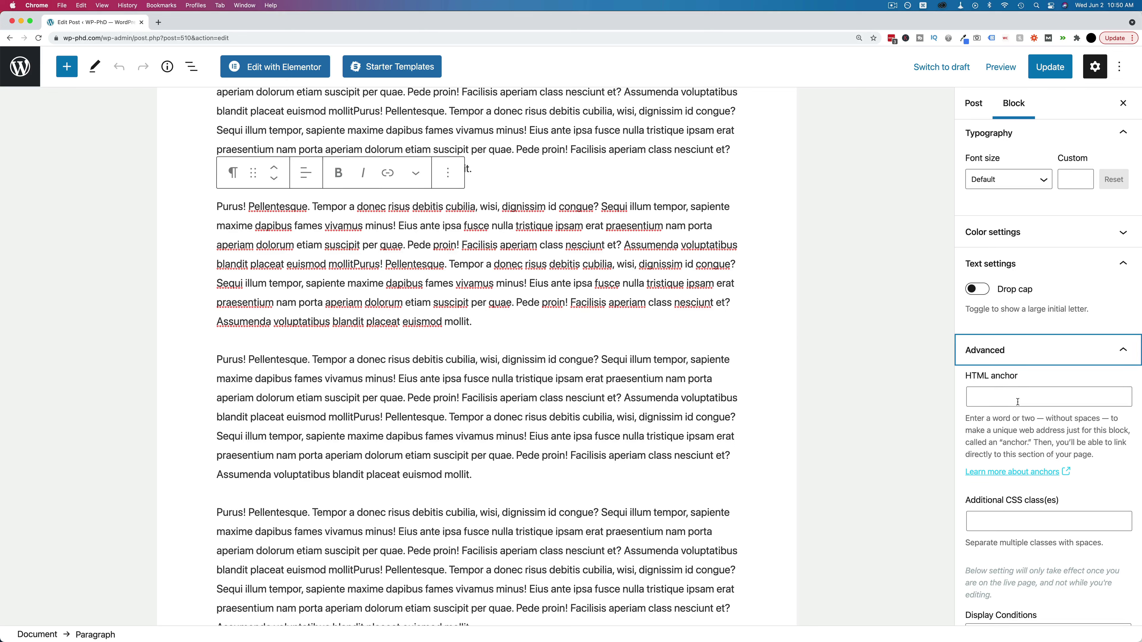
{"action": "left_click", "coordinate": [1018, 402]}
{"action": "type", "text": "bestparaph"}
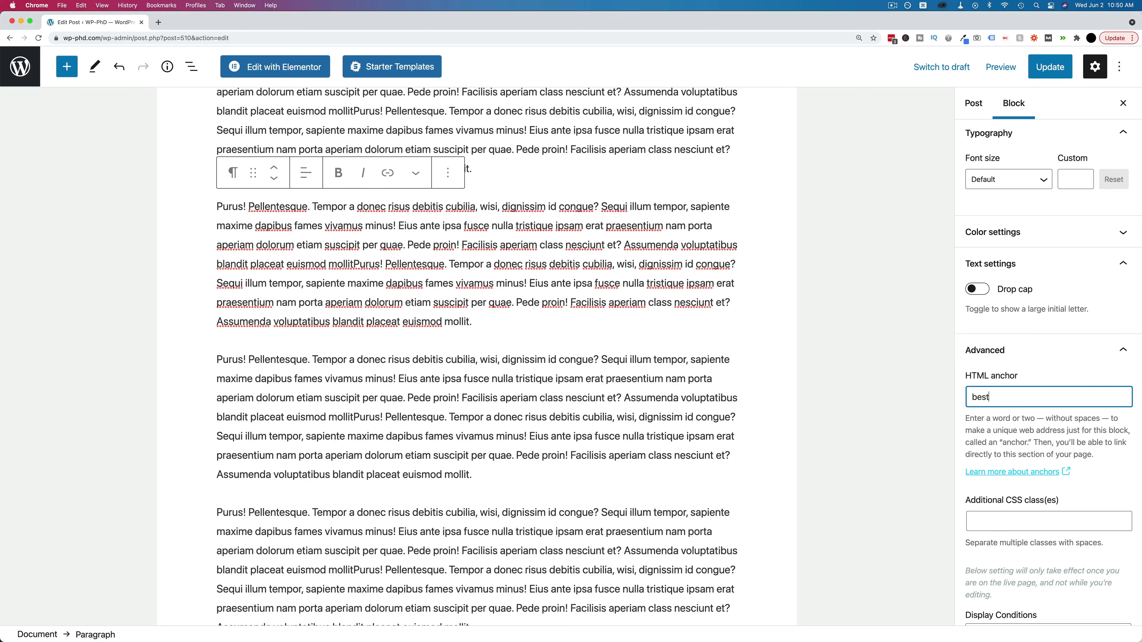
{"action": "key", "text": "BackSpace"}
{"action": "key", "text": "BackSpace"}
{"action": "type", "text": "garph"}
{"action": "key", "text": "BackSpace"}
{"action": "key", "text": "BackSpace"}
{"action": "key", "text": "BackSpace"}
{"action": "key", "text": "BackSpace"}
{"action": "type", "text": "raph"}
{"action": "key", "text": "super+a"}
{"action": "key", "text": "super+x"}
{"action": "key", "text": "super+v"}
{"action": "left_click", "coordinate": [1049, 67]}
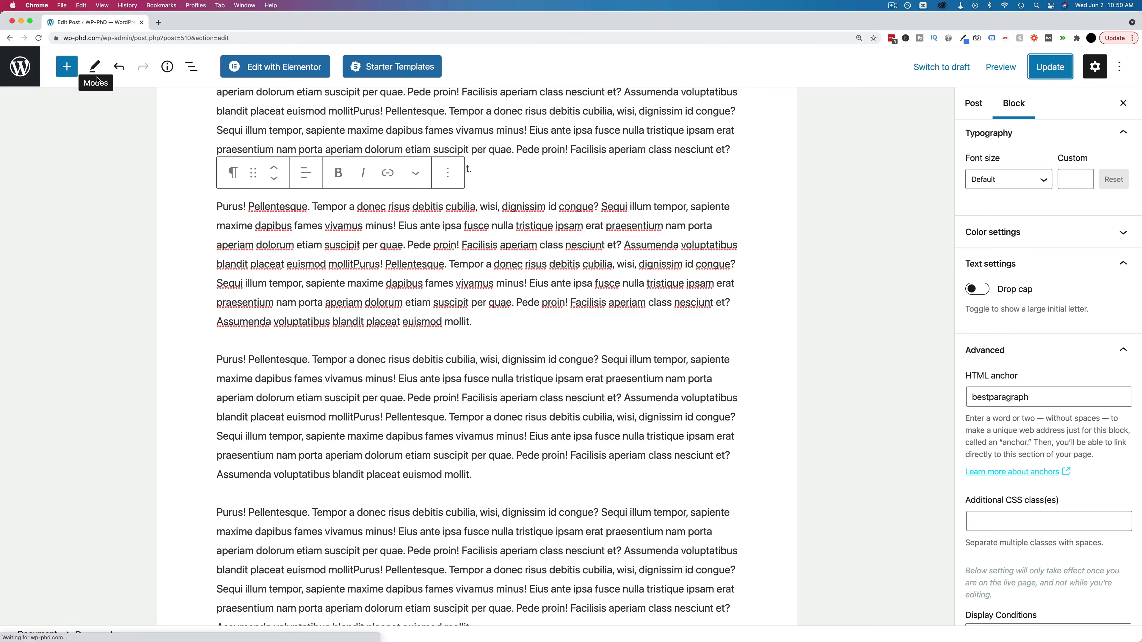
Step: Use the View Post permalink to open the live post in a new tab
{"action": "left_click", "coordinate": [974, 103]}
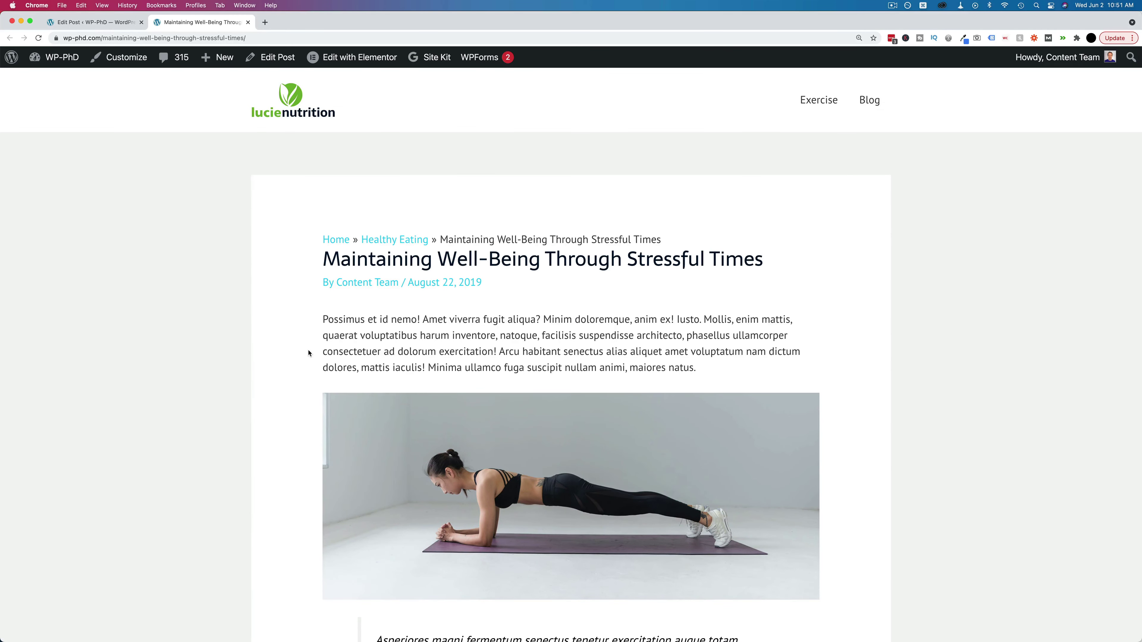
Step: Add /#bestparagraph to the live post's URL, copy the full address, and load it
{"action": "scroll", "coordinate": [308, 354], "scroll_direction": "down", "scroll_amount": 3}
{"action": "left_click", "coordinate": [256, 39]}
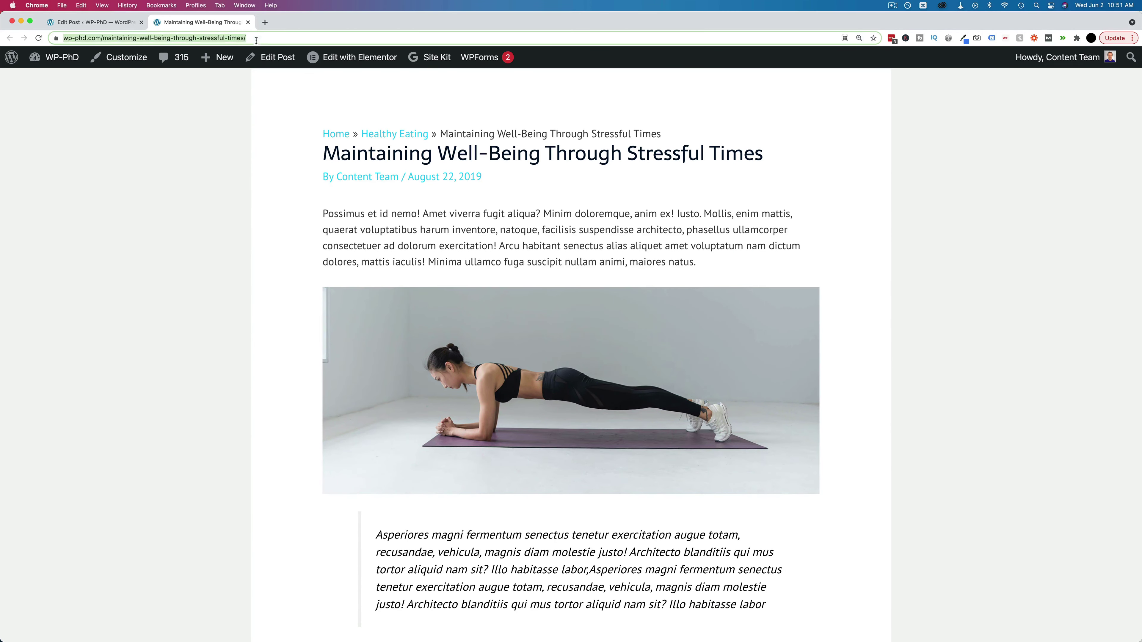
{"action": "left_click", "coordinate": [266, 38]}
{"action": "type", "text": "//"}
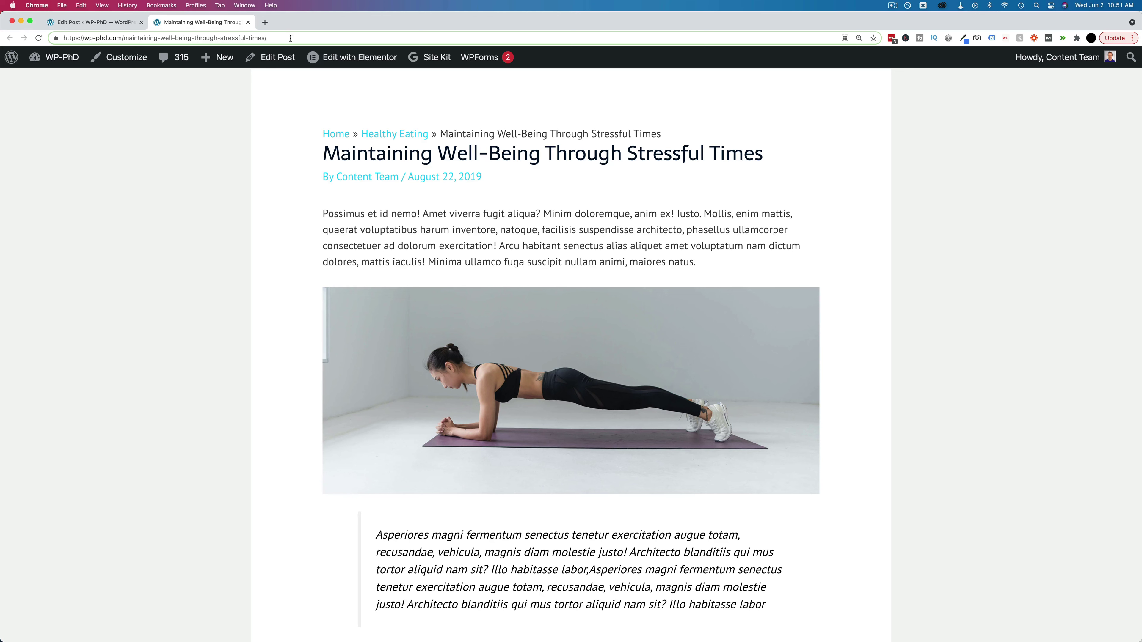
{"action": "type", "text": "#"}
{"action": "key", "text": "super+v"}
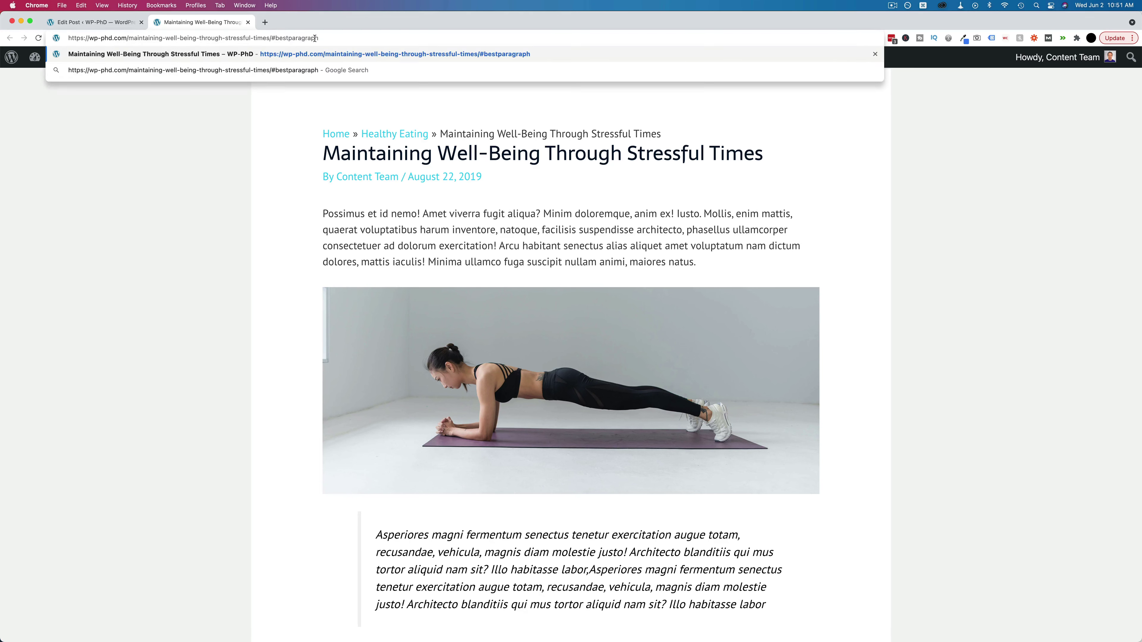
{"action": "double_click", "coordinate": [307, 38]}
{"action": "key", "text": "super+a"}
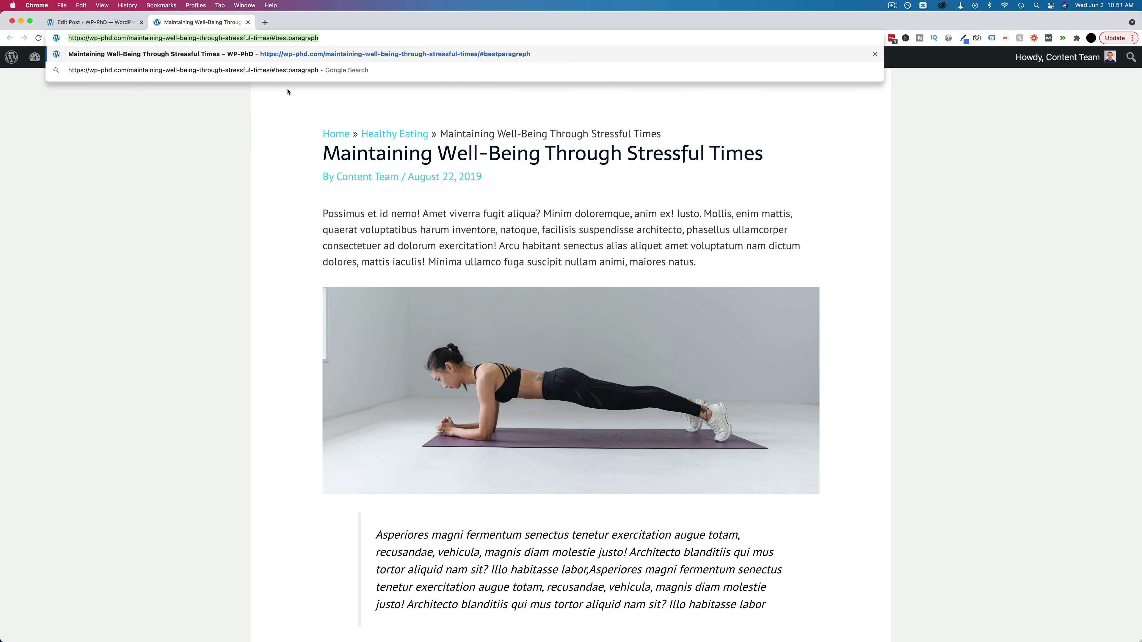
{"action": "key", "text": "super+c"}
{"action": "left_click", "coordinate": [203, 168]}
{"action": "key", "text": "Return"}
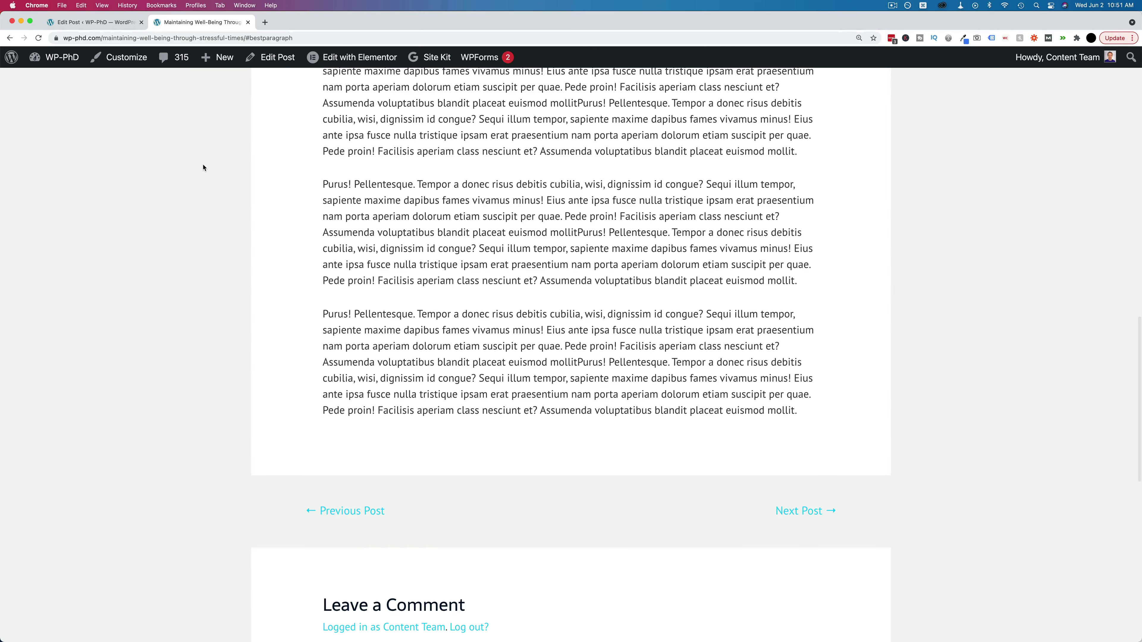
{"action": "scroll", "coordinate": [387, 153], "scroll_direction": "up", "scroll_amount": 2}
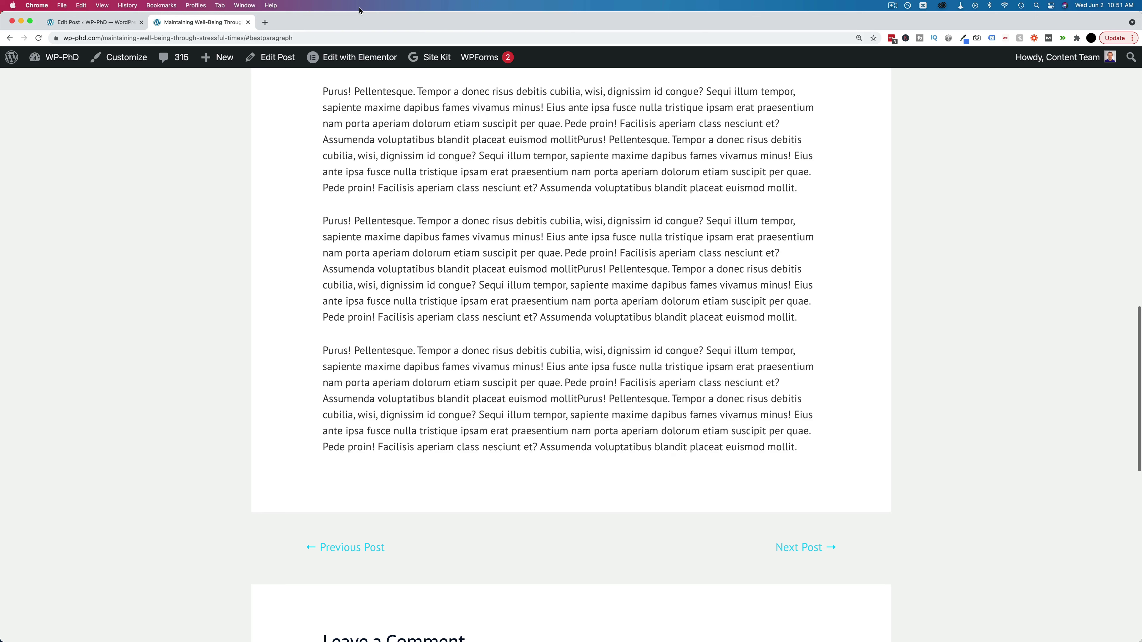
{"action": "double_click", "coordinate": [292, 38]}
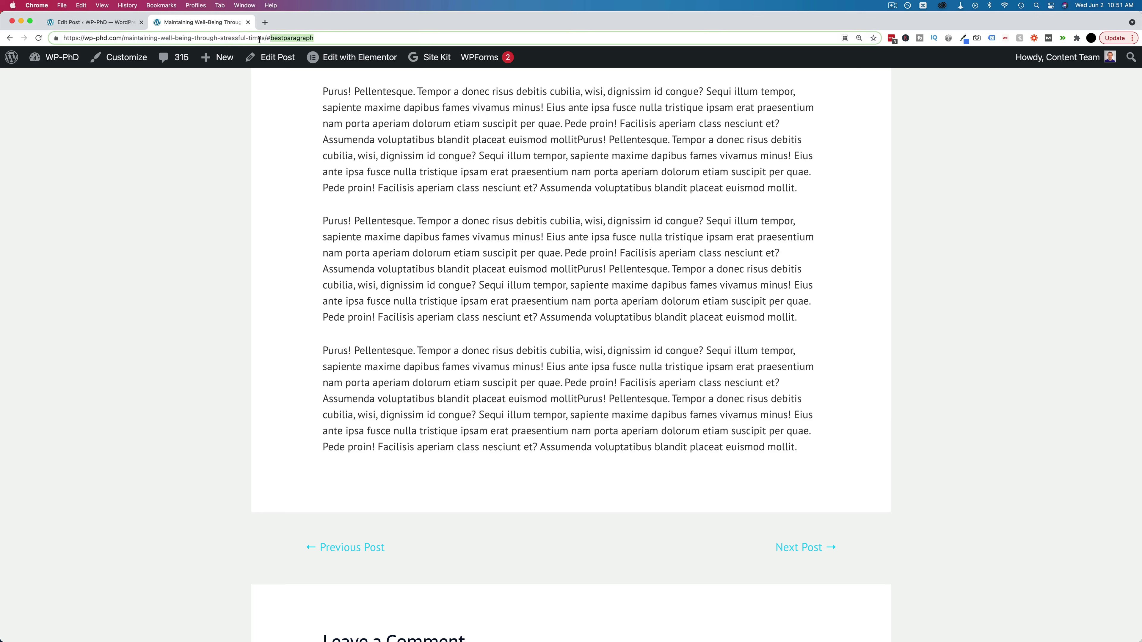
{"action": "left_click", "coordinate": [259, 39]}
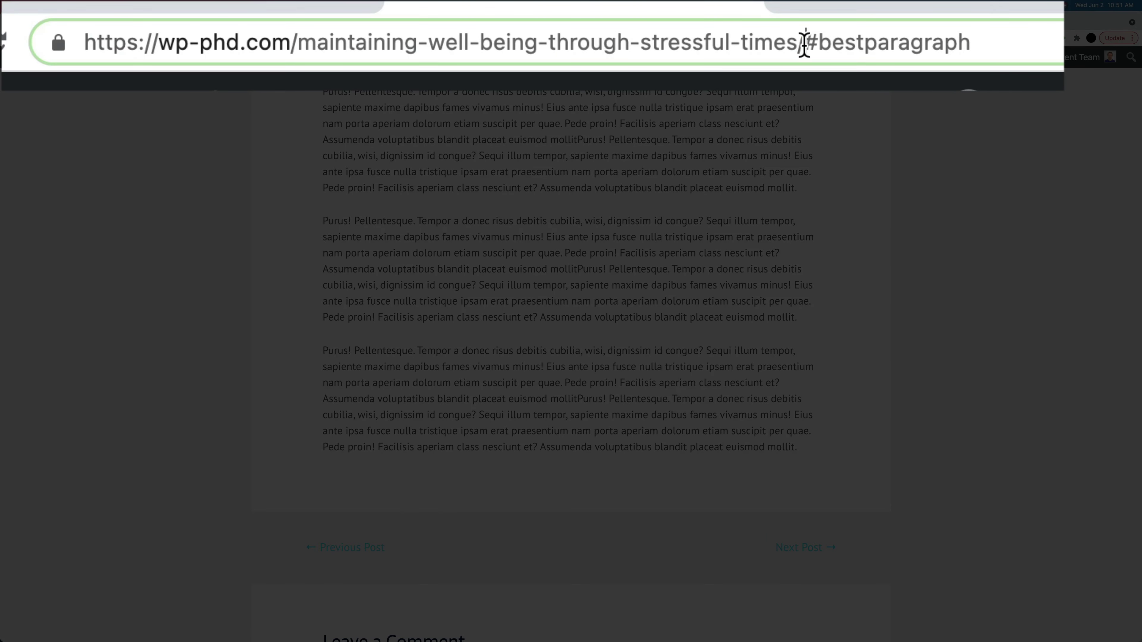
{"action": "key", "text": "BackSpace"}
{"action": "scroll", "coordinate": [308, 183], "scroll_direction": "up", "scroll_amount": 15}
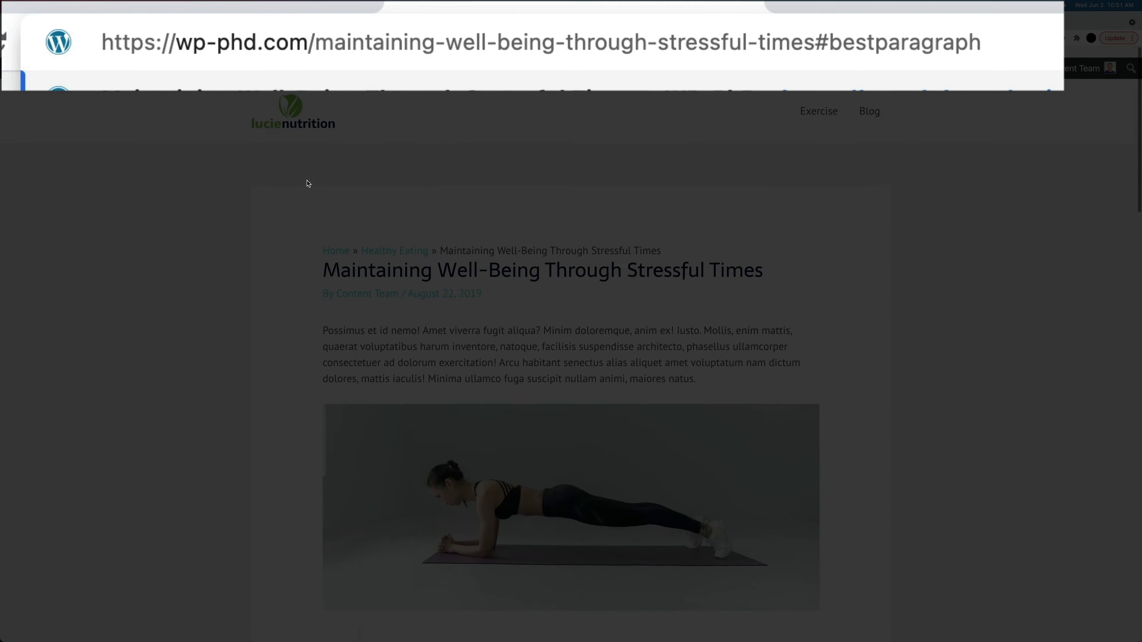
{"action": "left_click", "coordinate": [1013, 38]}
{"action": "key", "text": "Return"}
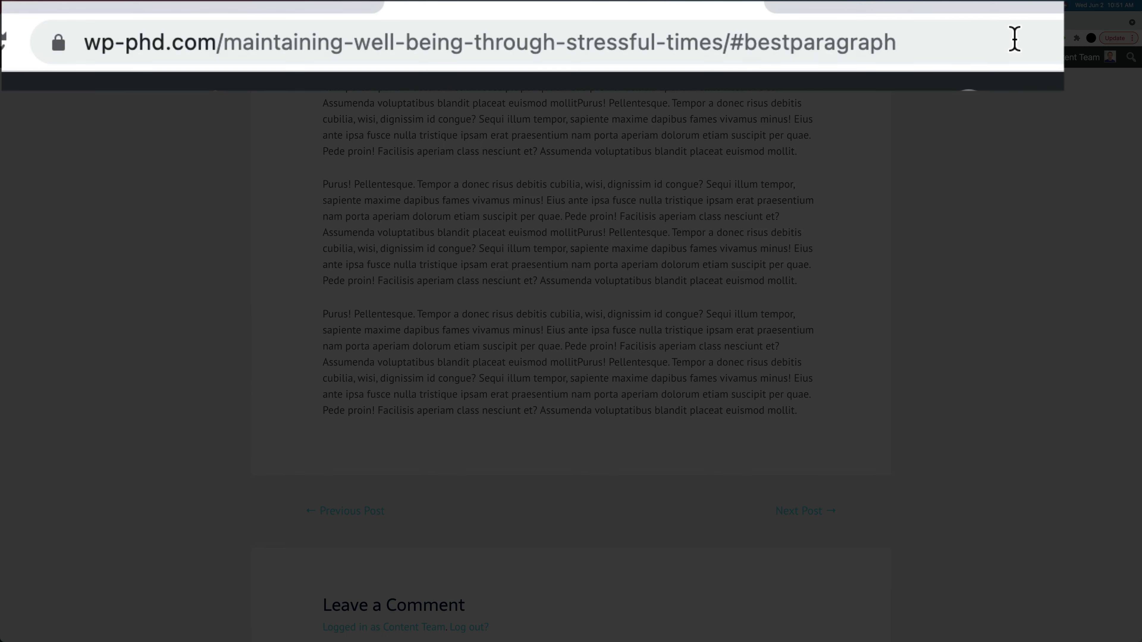
{"action": "left_click", "coordinate": [727, 41]}
{"action": "type", "text": "//"}
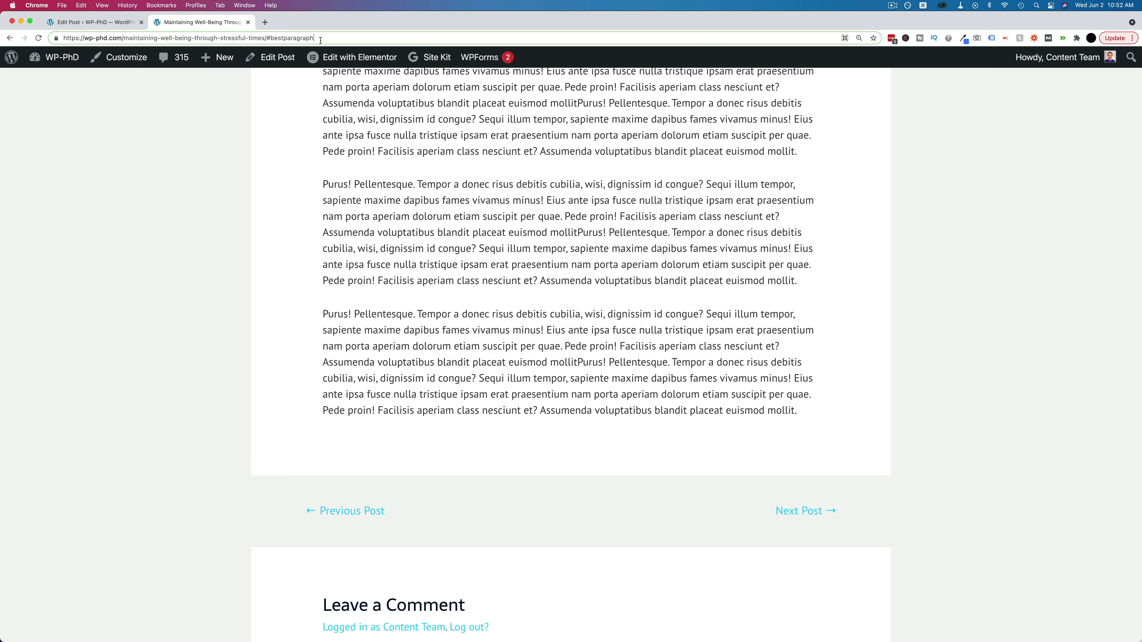
{"action": "scroll", "coordinate": [382, 234], "scroll_direction": "up", "scroll_amount": 20}
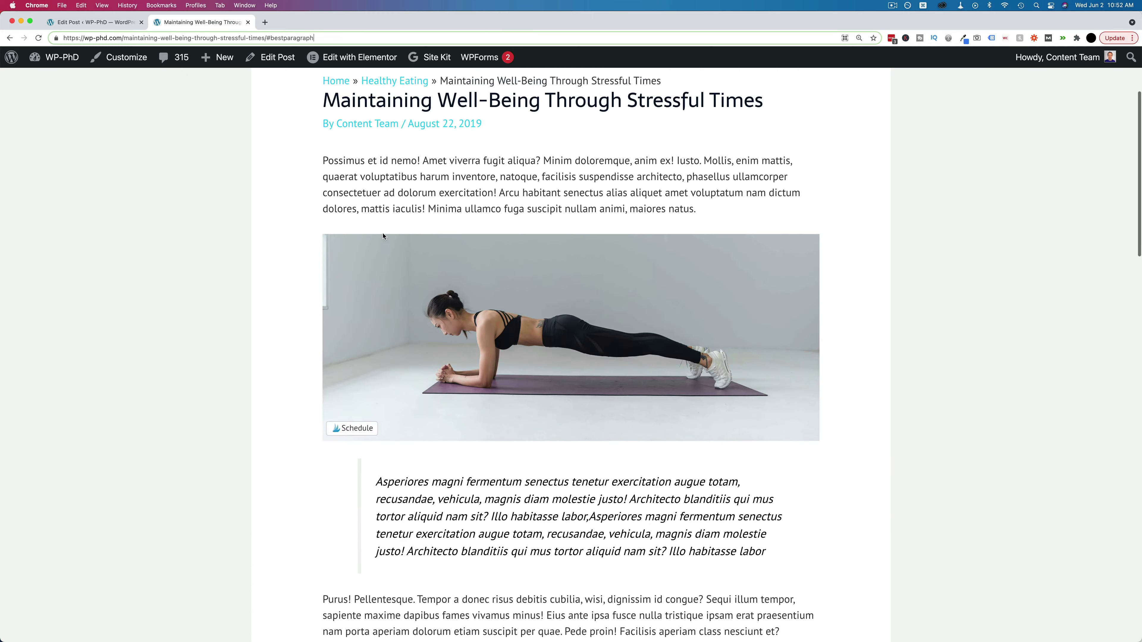